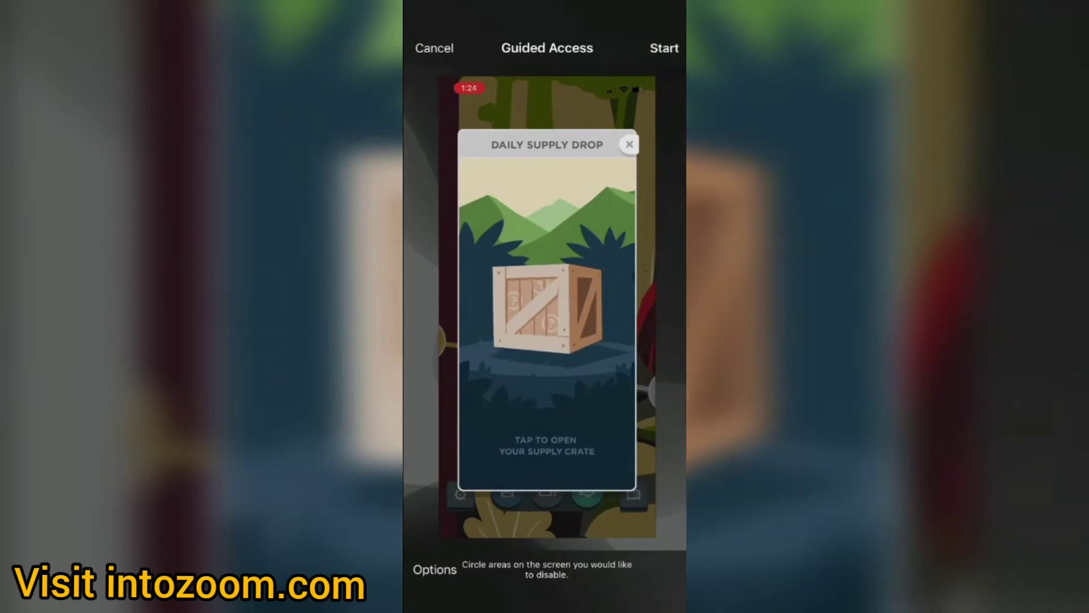
- Turn off touch input in Guided Access options and start the session on Dots & Co
{"action": "left_click", "coordinate": [435, 569]}
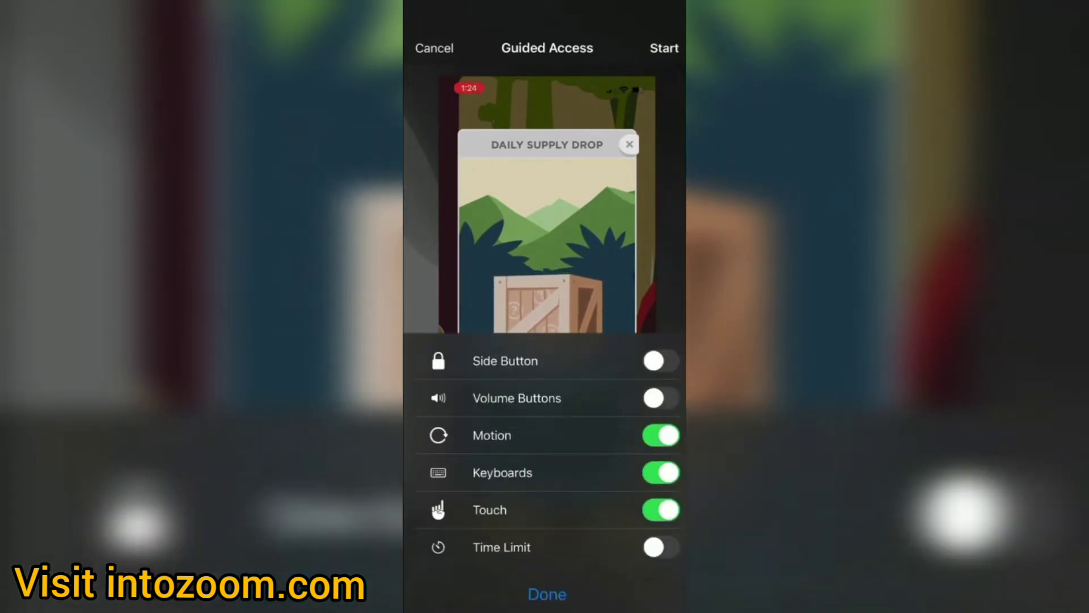
{"action": "left_click", "coordinate": [661, 510]}
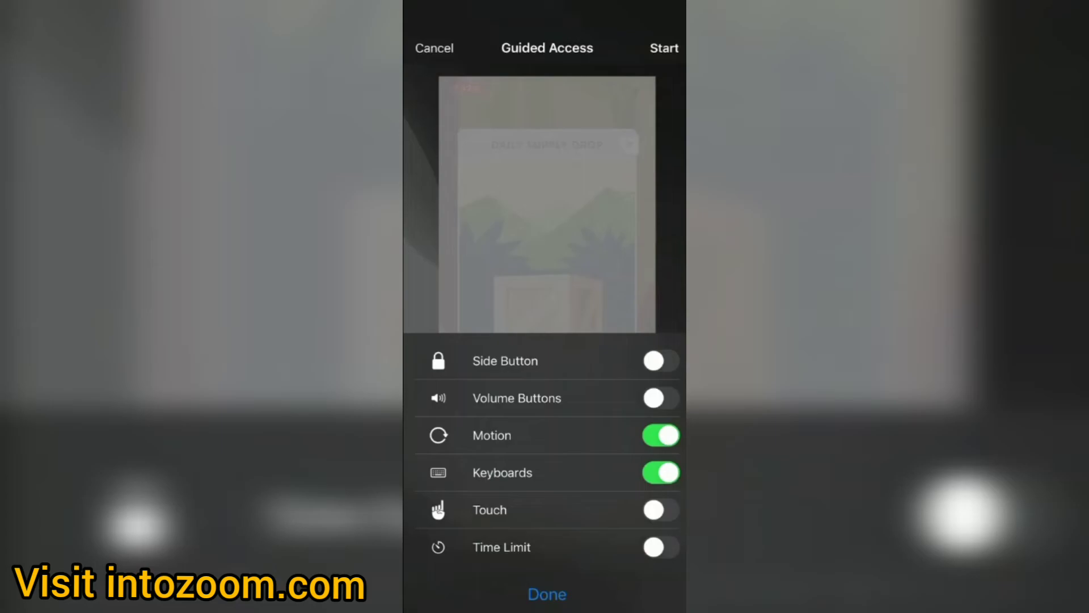
{"action": "left_click", "coordinate": [664, 47]}
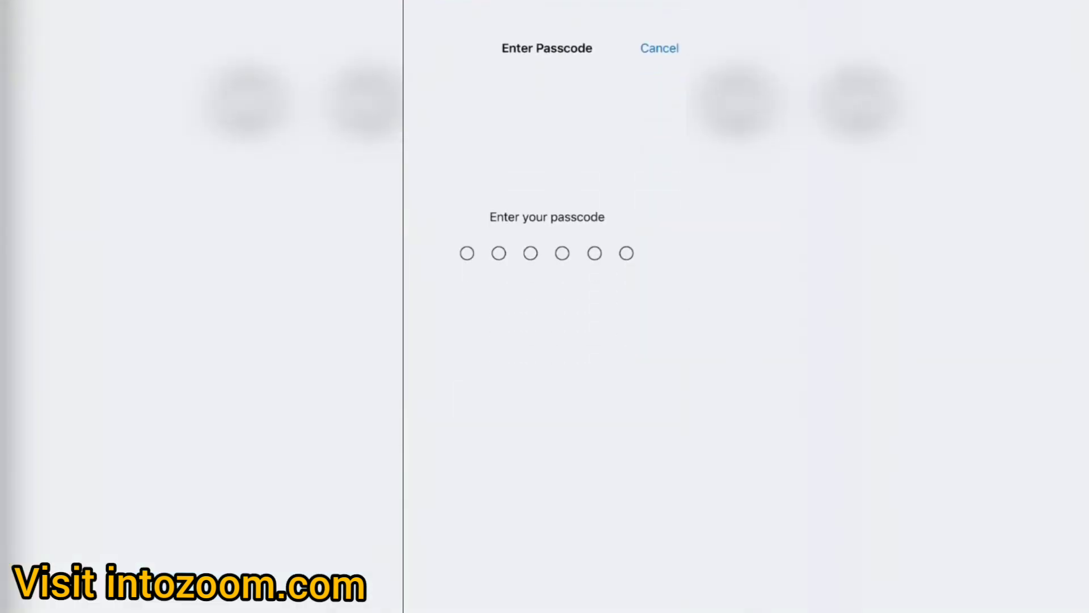
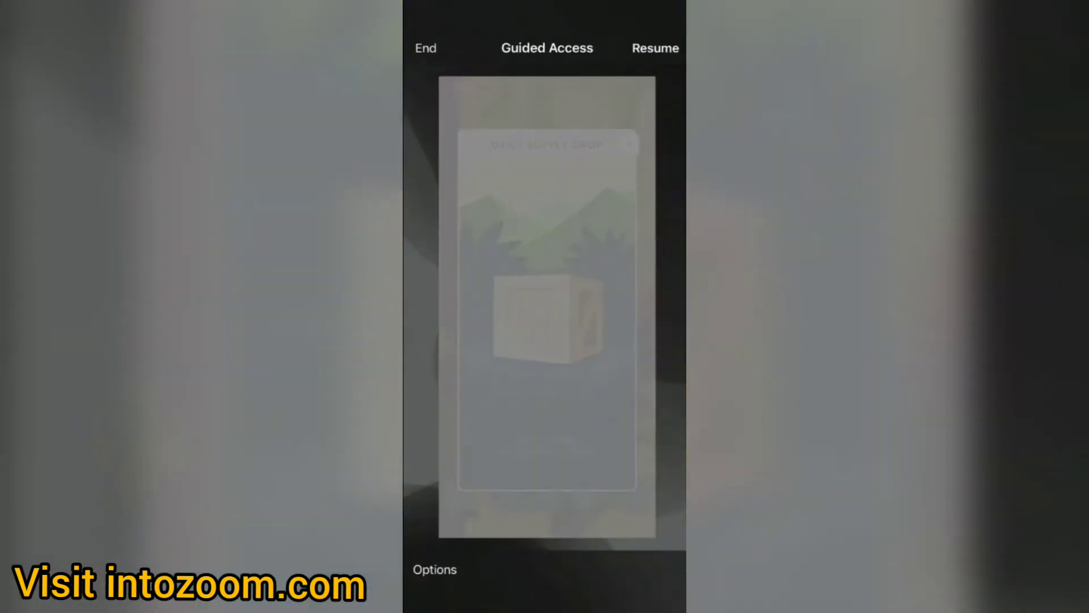
- Reopen Guided Access options for Dots & Co and switch Touch back on
{"action": "left_click", "coordinate": [435, 569]}
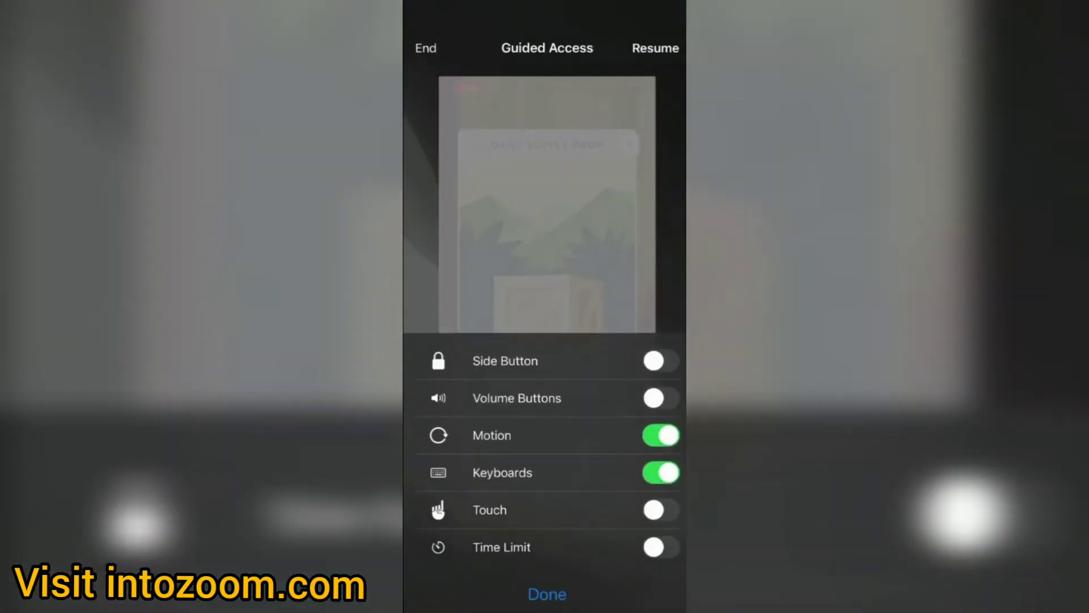
{"action": "left_click", "coordinate": [661, 509]}
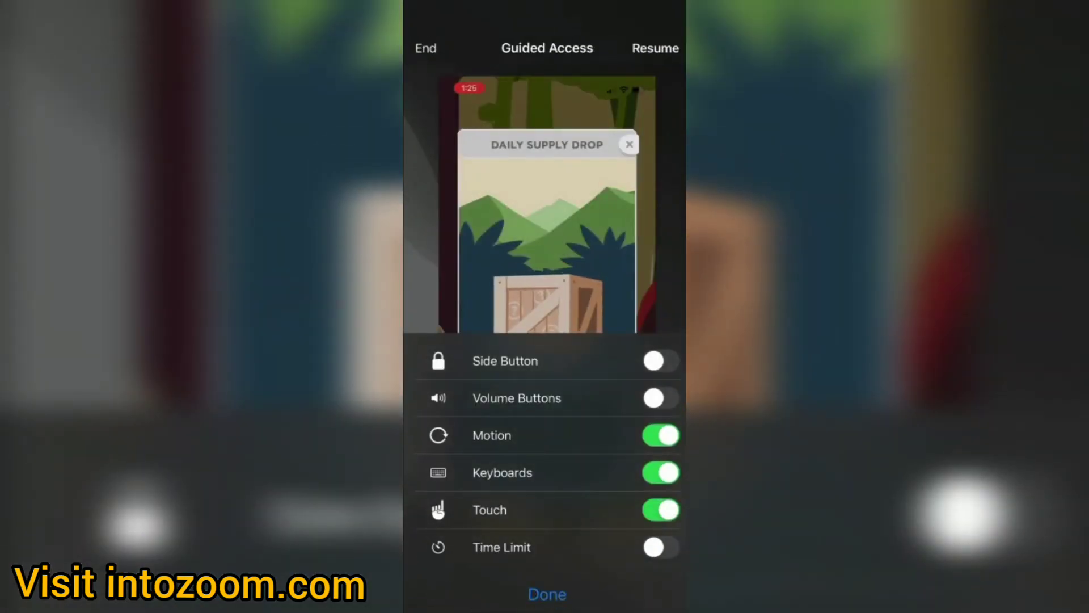
- Enable a 31-minute Time Limit for the Dots & Co Guided Access session
{"action": "left_click", "coordinate": [662, 547]}
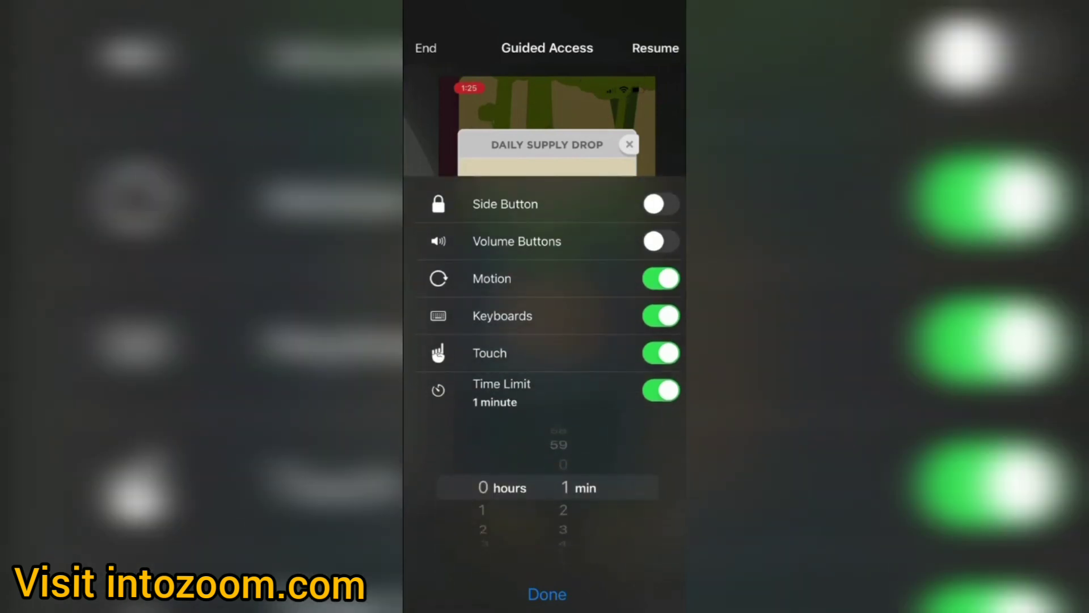
{"action": "scroll", "coordinate": [561, 488], "scroll_direction": "up", "scroll_amount": 3}
{"action": "scroll", "coordinate": [561, 487], "scroll_direction": "up", "scroll_amount": 5}
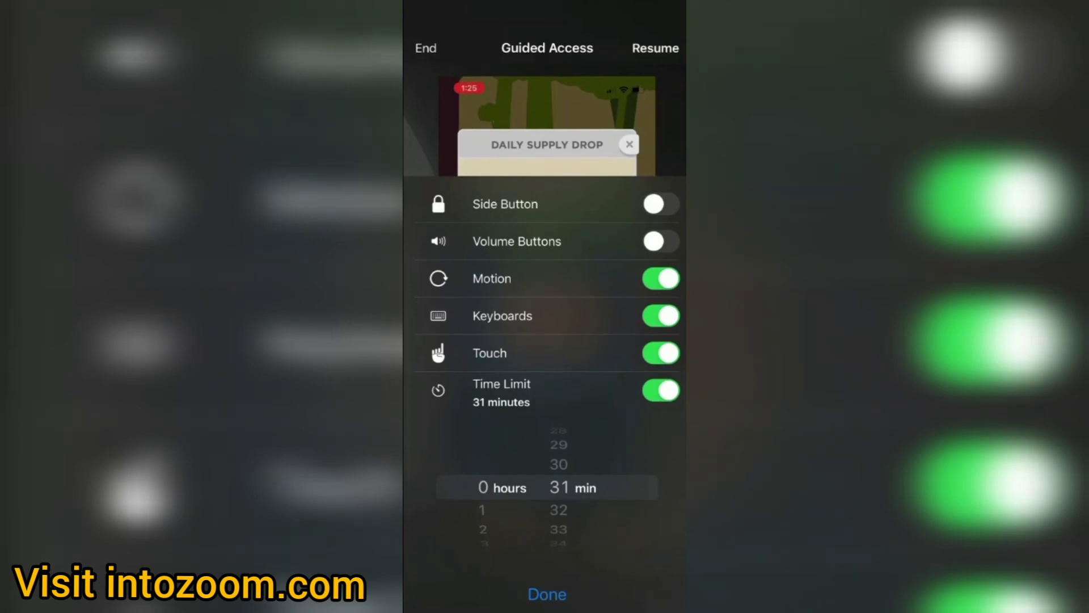
{"action": "left_click", "coordinate": [547, 594]}
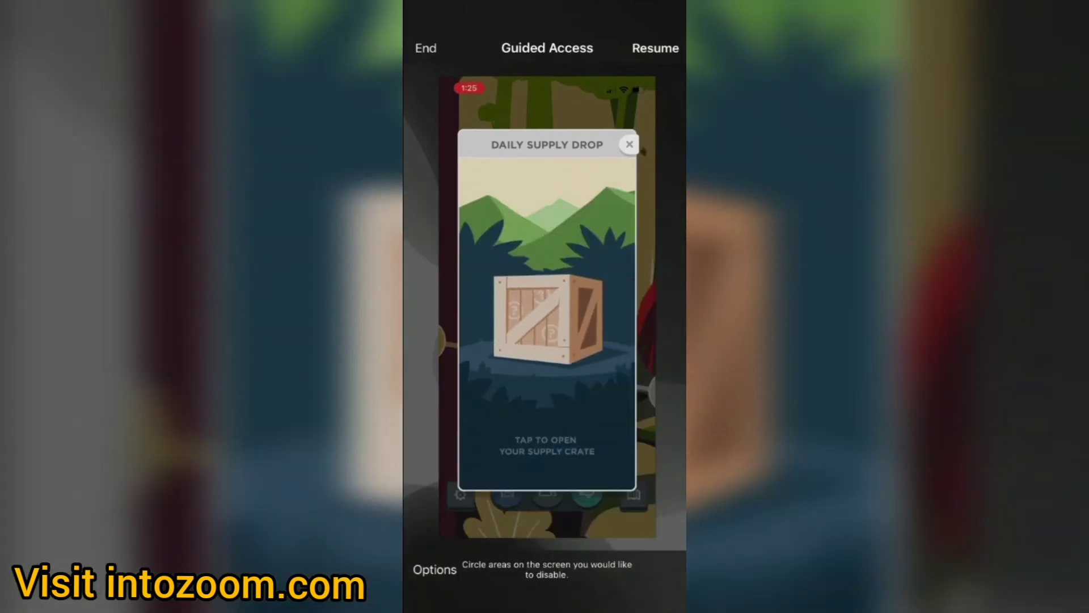